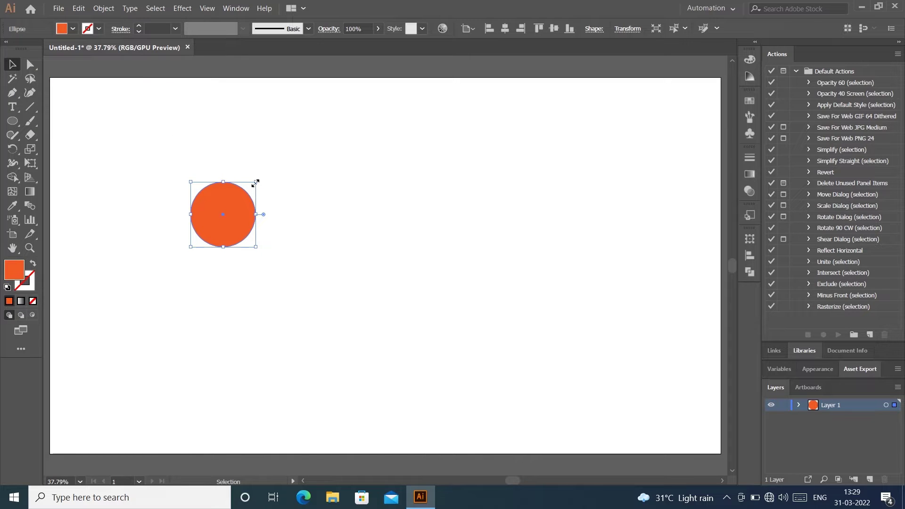
- Scale down the orange circle, duplicate it alongside to the right, and shrink the original to a tiny dot
drag(255, 183, 277, 217)
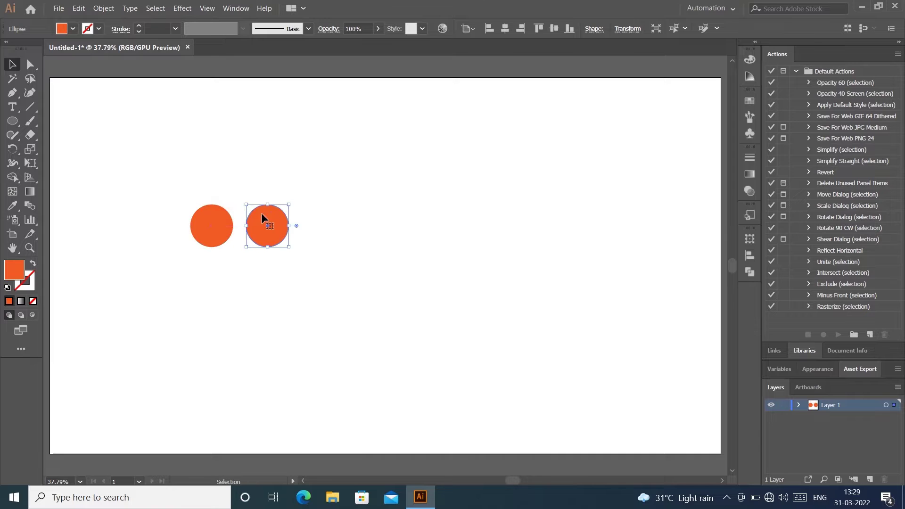
click(189, 184)
click(202, 217)
mouse_move(235, 204)
mouse_down()
mouse_move(242, 199)
mouse_move(212, 226)
mouse_move(224, 216)
mouse_up()
scroll(212, 226, up, 4)
scroll(227, 223, up, 2)
- Scale the right-hand circle down to about 63 px in diameter and select both circles
scroll(224, 217, down, 1)
scroll(223, 217, down, 3)
click(327, 218)
scroll(328, 217, down, 2)
drag(342, 195, 332, 206)
click(377, 163)
drag(258, 180, 348, 227)
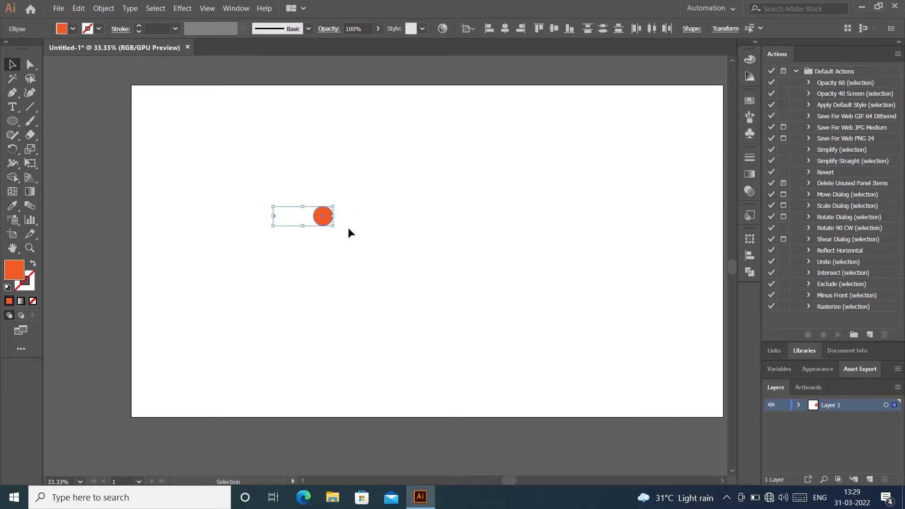
- Align the tiny dot to the artboard's left edge and the larger circle to its right edge
click(452, 136)
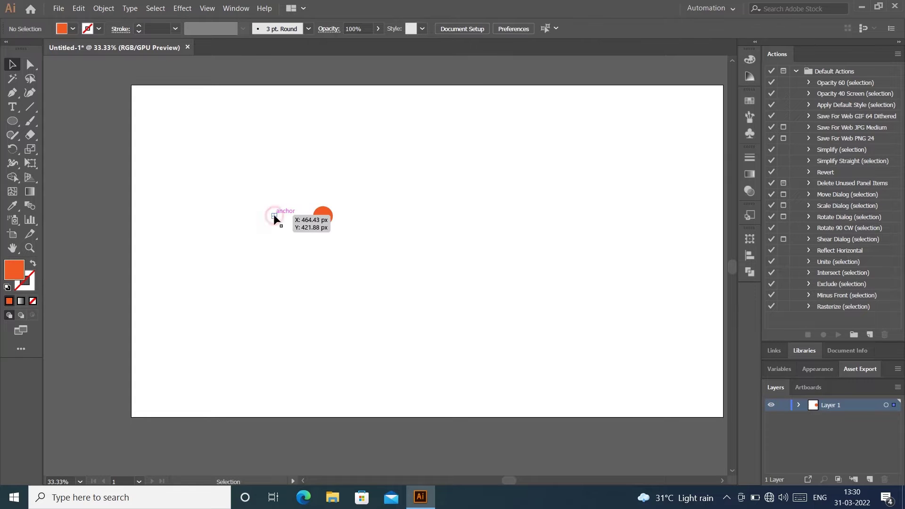
click(274, 215)
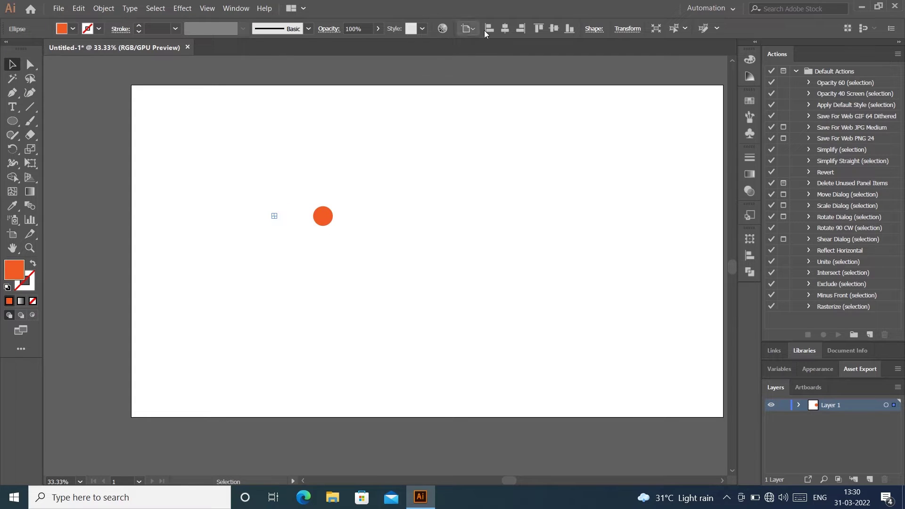
click(524, 32)
- Align both circles to the artboard's top edge and nudge them slightly downward
drag(125, 188, 712, 230)
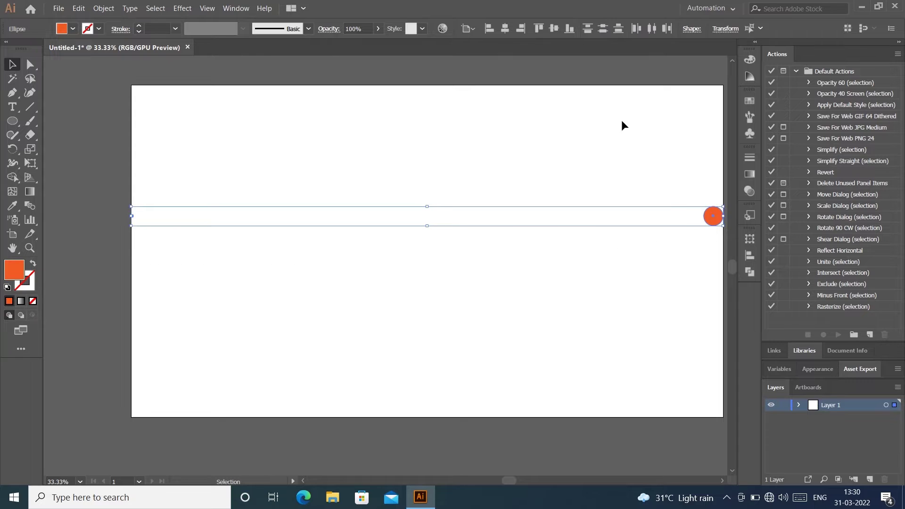
click(554, 29)
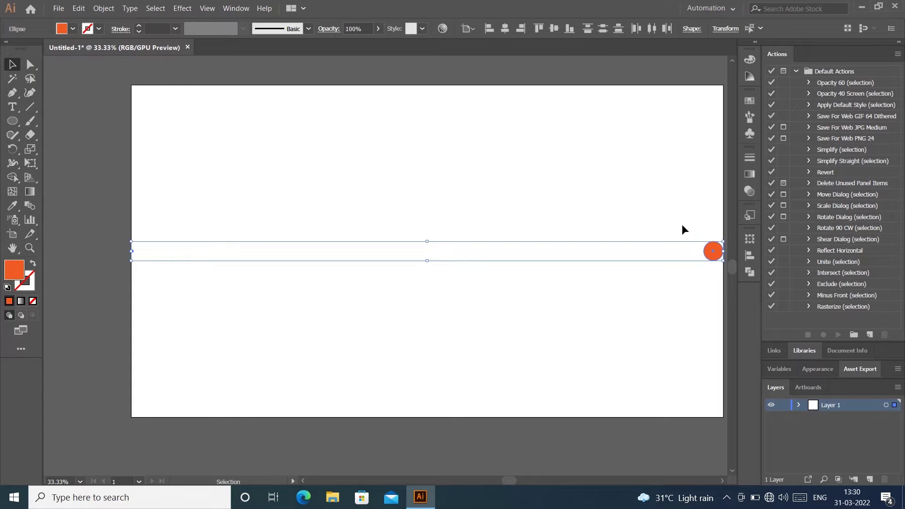
click(540, 29)
key(shift+Down)
key(shift+Down)
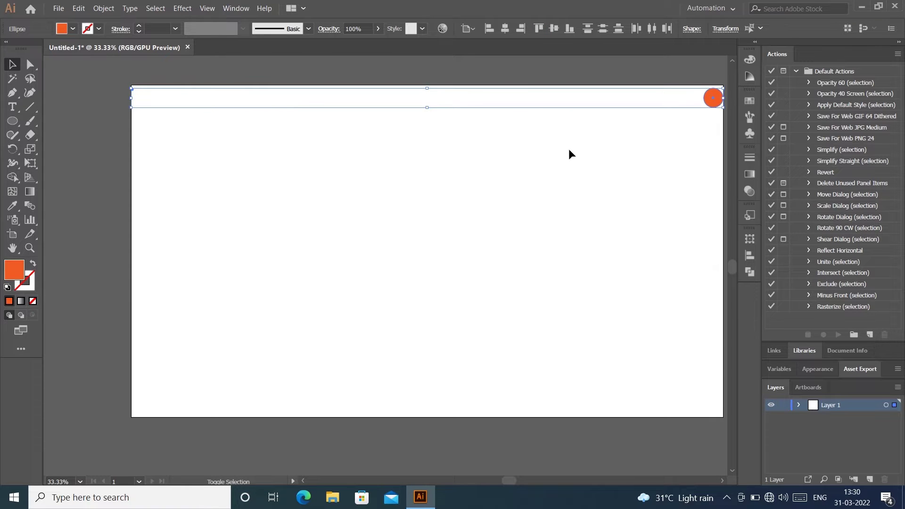
- Move the larger circle slightly inward from the artboard's right edge
click(569, 150)
drag(113, 81, 716, 103)
click(485, 177)
drag(113, 81, 721, 112)
click(686, 129)
click(712, 98)
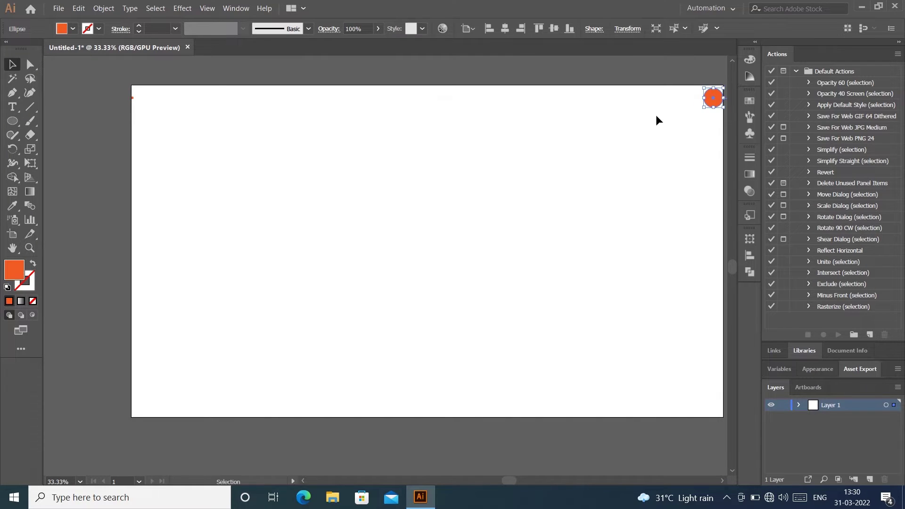
click(706, 103)
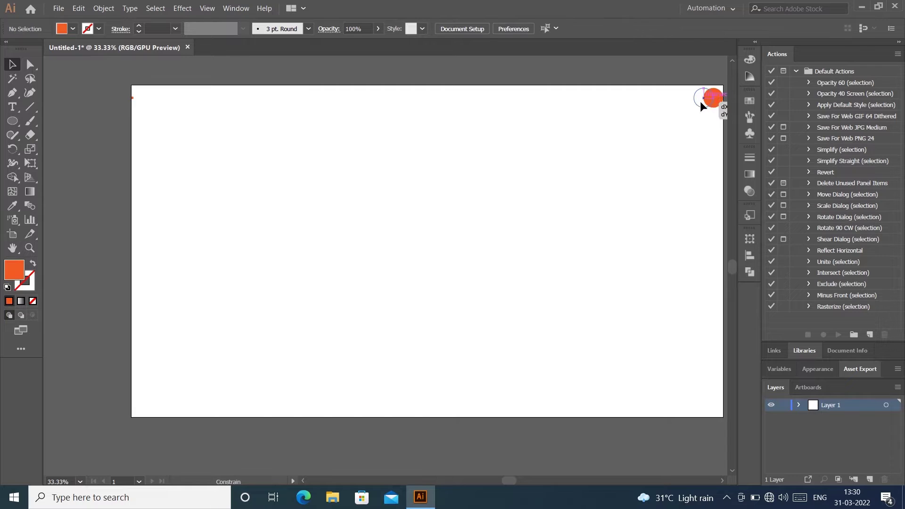
drag(700, 101, 700, 101)
- Move the tiny dot slightly inward from the artboard's left edge, to about X 19 px
drag(132, 98, 159, 95)
scroll(134, 97, up, 4)
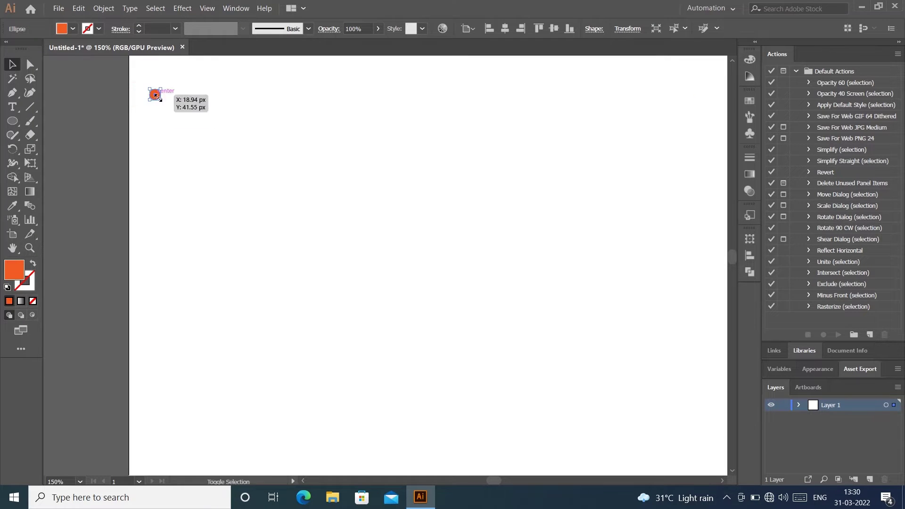
scroll(185, 115, down, 4)
key(ctrl+0)
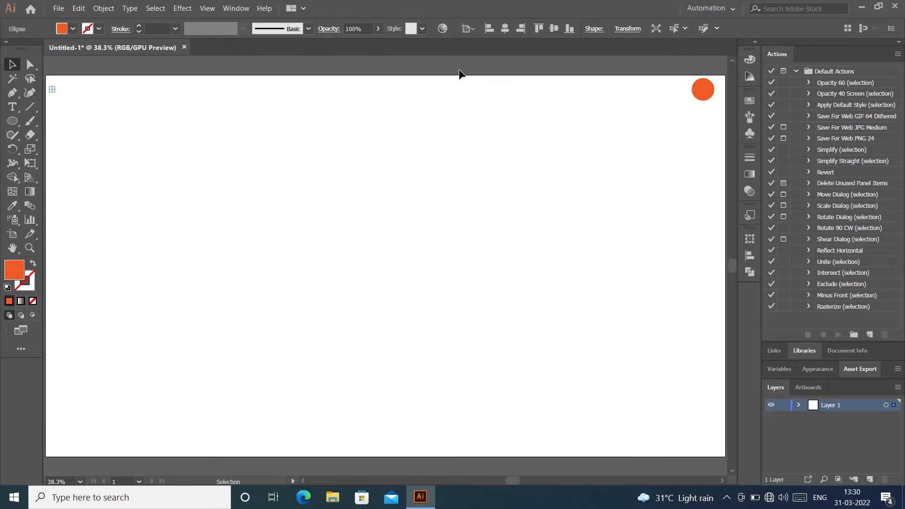
- Select both circles and make a blend between them
click(306, 91)
key(ctrl+a)
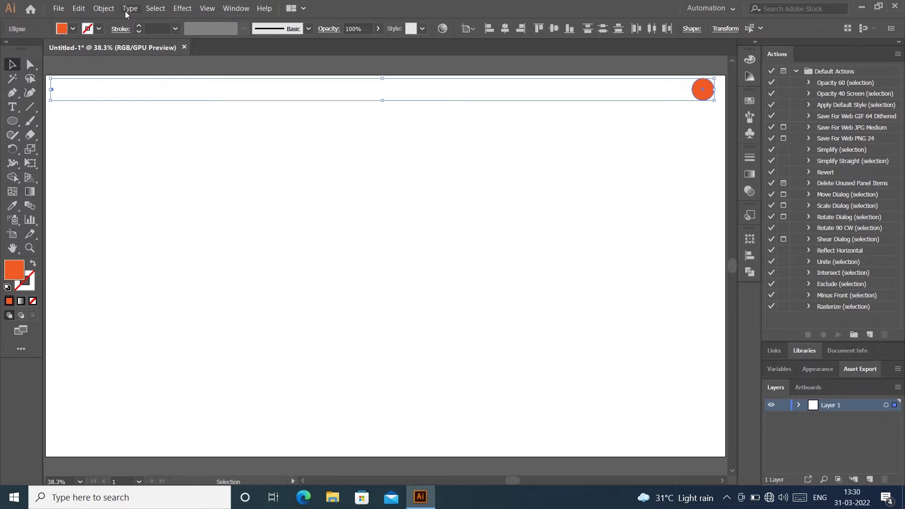
click(103, 8)
mouse_move(213, 282)
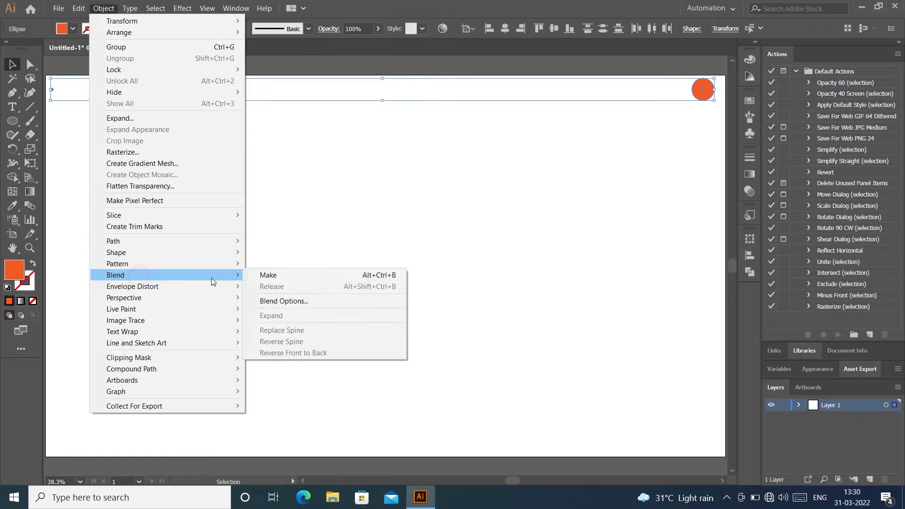
click(292, 276)
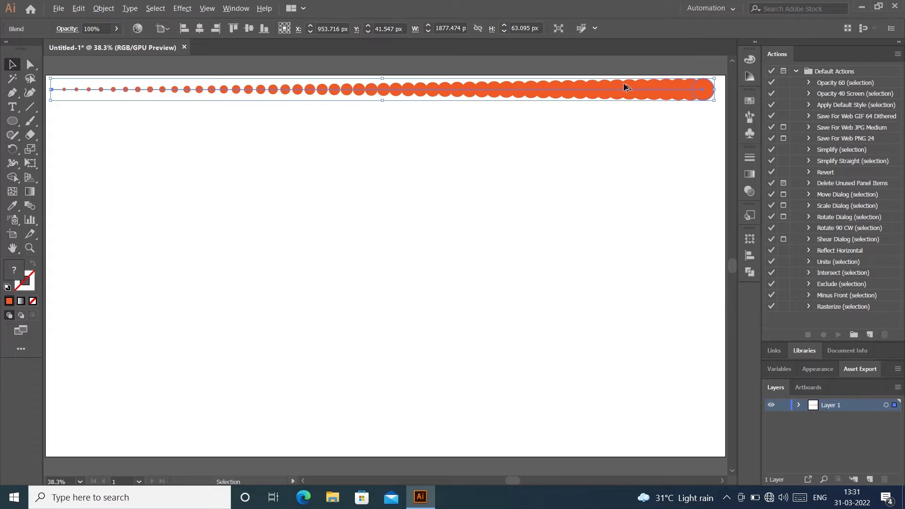
- Copy the blended row about 90 px below and repeat the copy until rows fill the artboard
click(628, 111)
click(629, 92)
drag(629, 92, 632, 124)
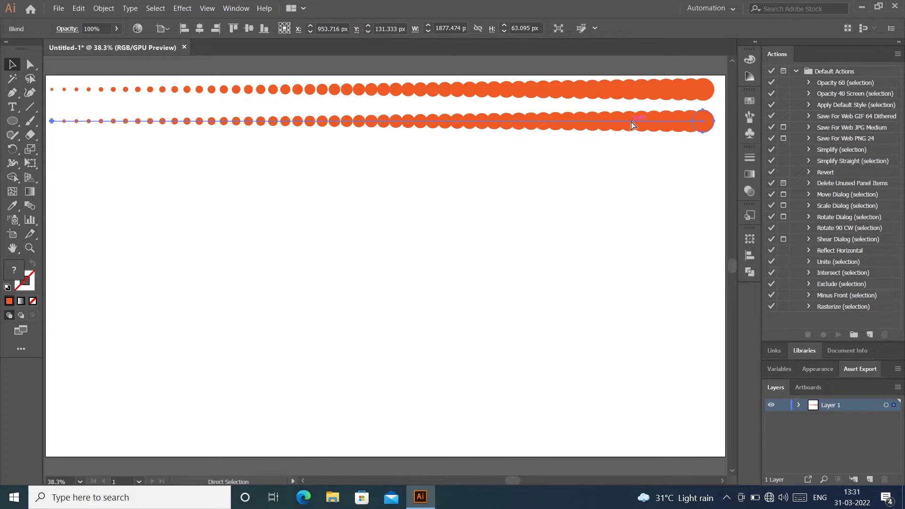
key(ctrl+d)
key(ctrl+d)
key(ctrl+d)
key(ctrl+d)
key(ctrl+d)
key(ctrl+d)
key(ctrl+d)
key(ctrl+d)
key(ctrl+d)
key(ctrl+d)
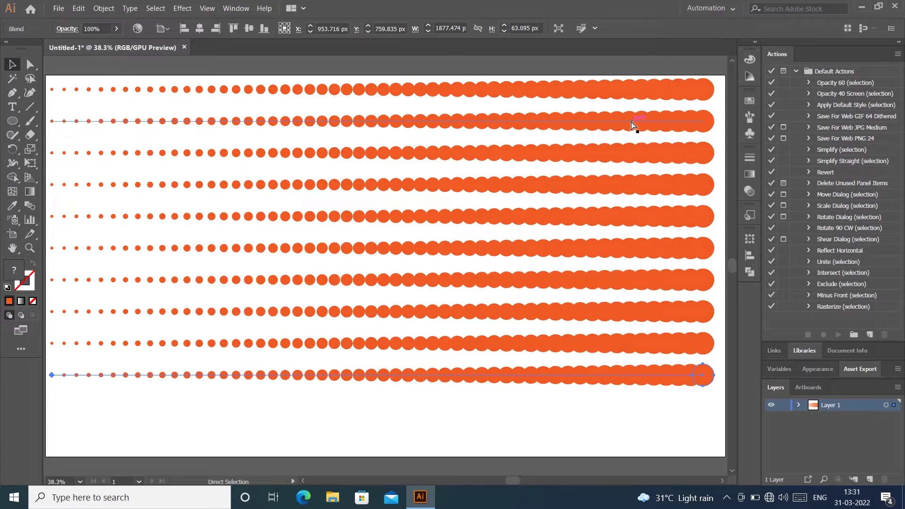
key(v)
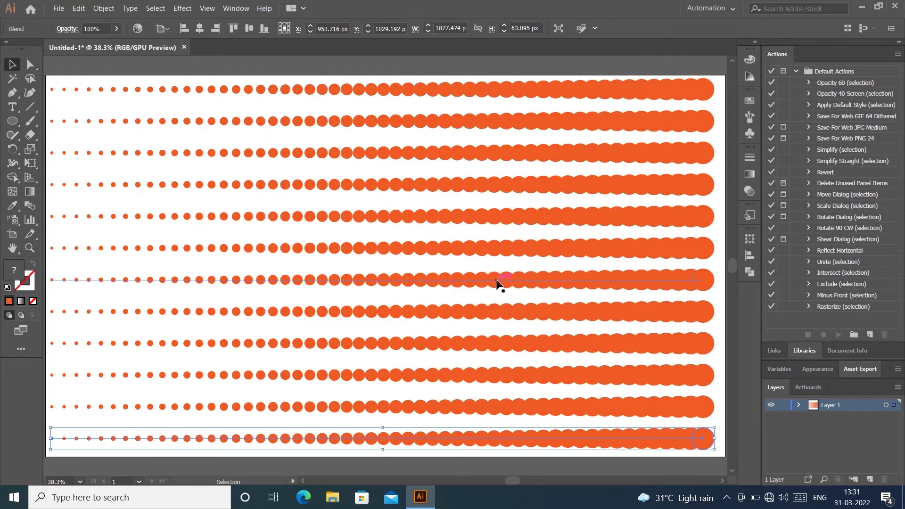
- Undo all the row copies so only the original blended row remains
key(ctrl+z)
key(ctrl+z)
key(ctrl+z)
key(ctrl+z)
key(ctrl+z)
key(ctrl+z)
key(ctrl+z)
key(ctrl+z)
key(ctrl+z)
key(ctrl+z)
key(ctrl+z)
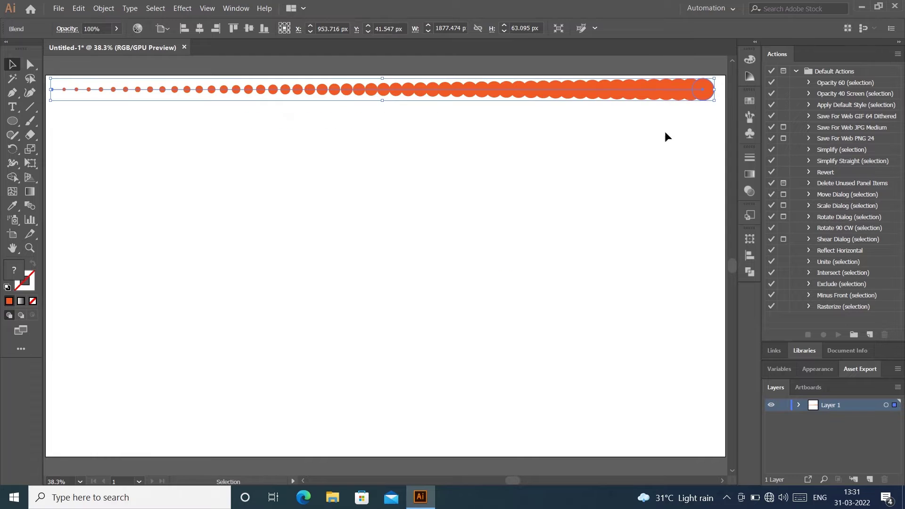
- Set the blend's spacing to Specified Steps with 30 steps
click(104, 8)
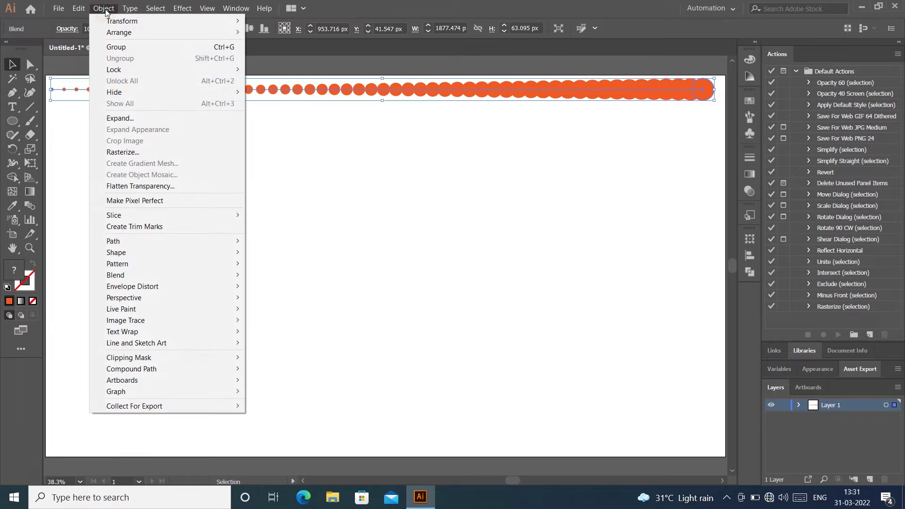
mouse_move(233, 275)
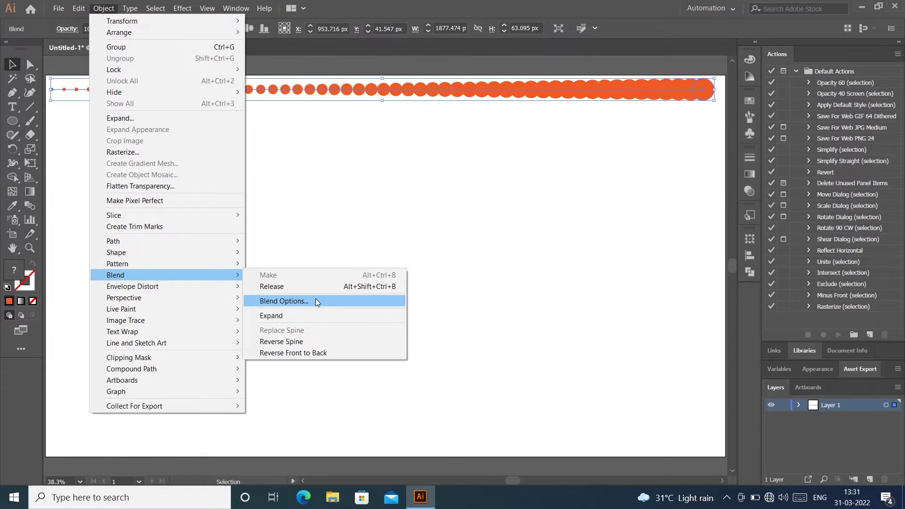
click(319, 300)
click(507, 200)
click(590, 145)
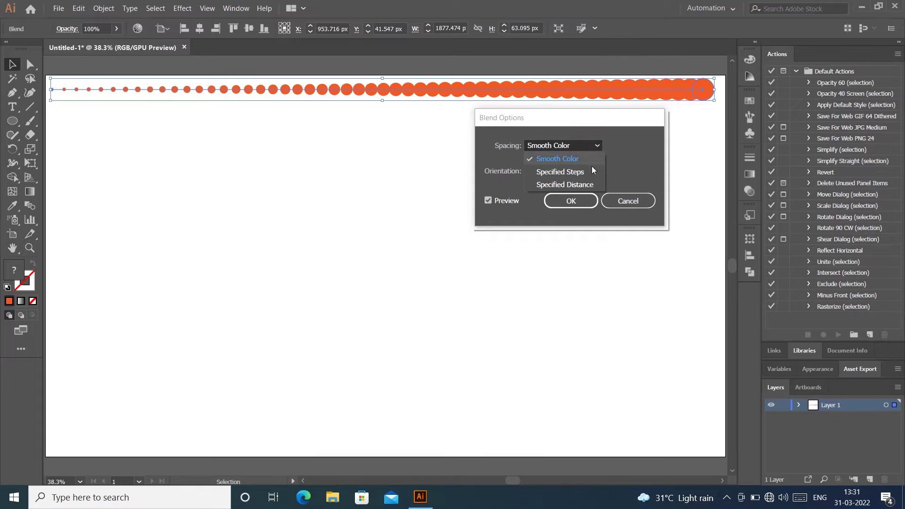
click(566, 171)
double_click(612, 147)
click(487, 200)
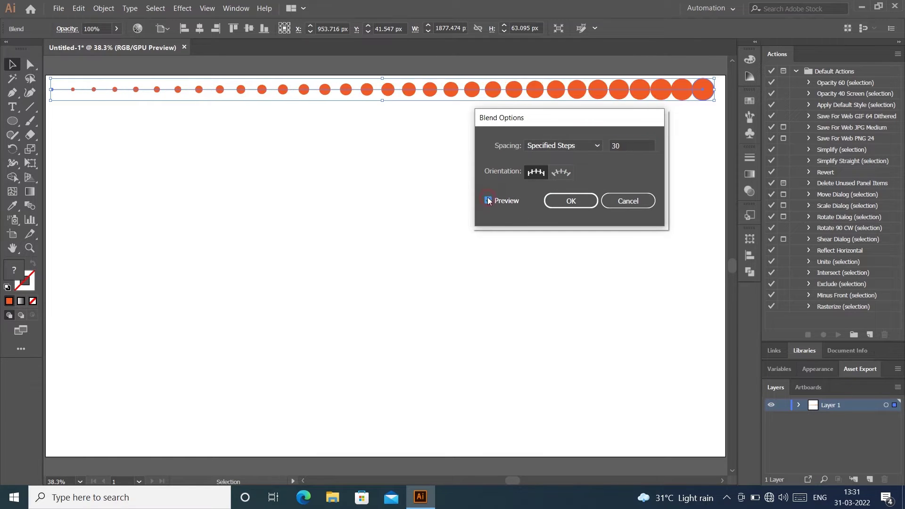
click(569, 200)
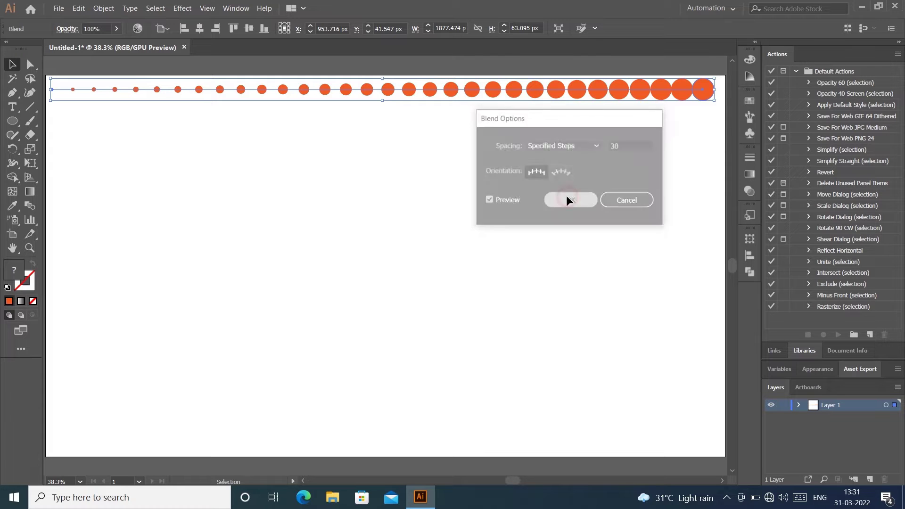
- Copy the 30-step row about 92 px below and repeat the copy until twelve rows fill the artboard
click(441, 171)
click(440, 90)
drag(441, 90, 436, 126)
key(ctrl+d)
key(ctrl+d)
key(ctrl+d)
key(ctrl+d)
key(ctrl+d)
key(ctrl+d)
key(ctrl+d)
key(ctrl+d)
key(ctrl+d)
key(ctrl+d)
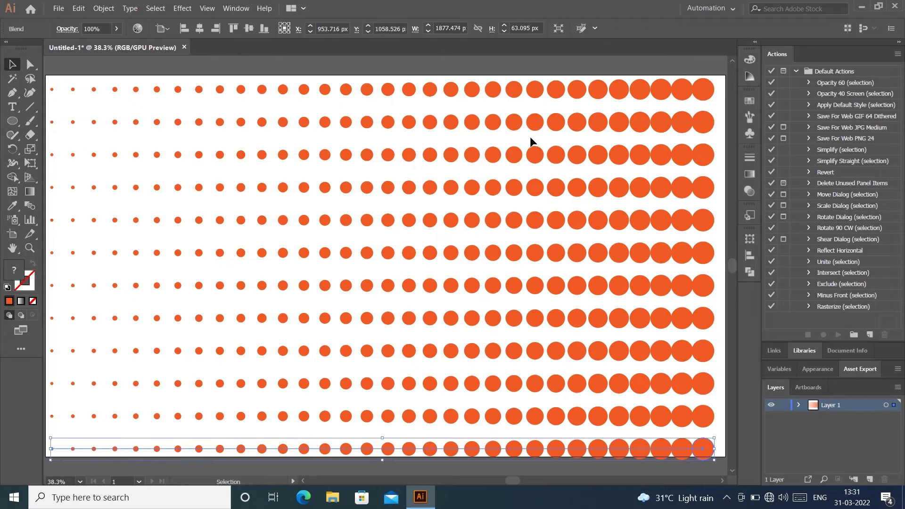
click(620, 138)
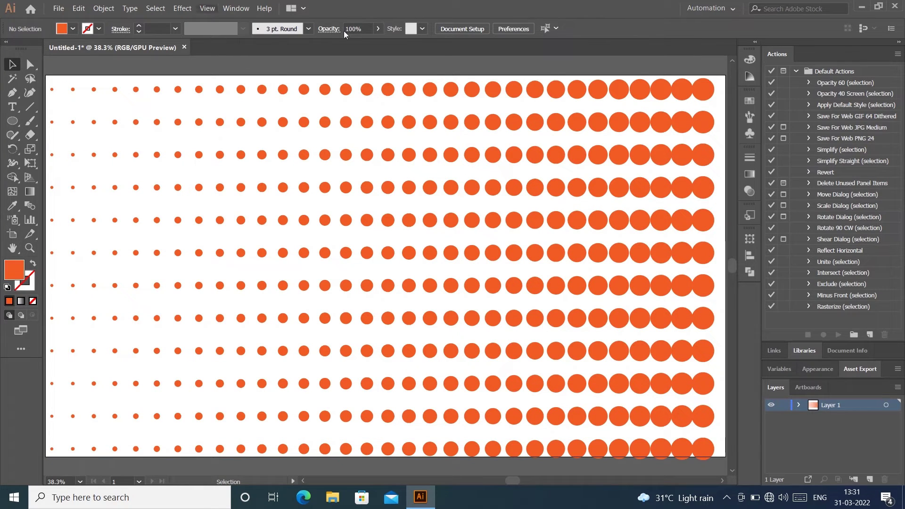
- Save all the dot rows as a static symbol named New Symbol and delete the artwork from the artboard
key(ctrl+a)
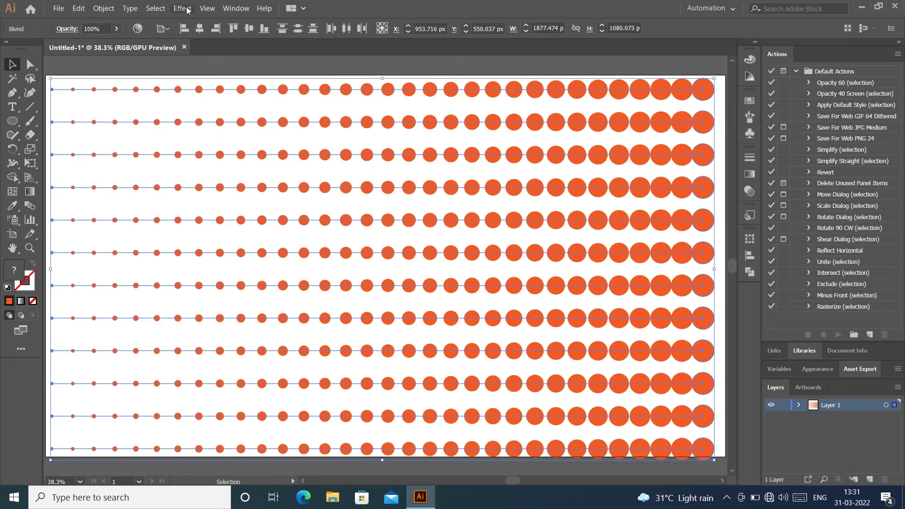
click(235, 8)
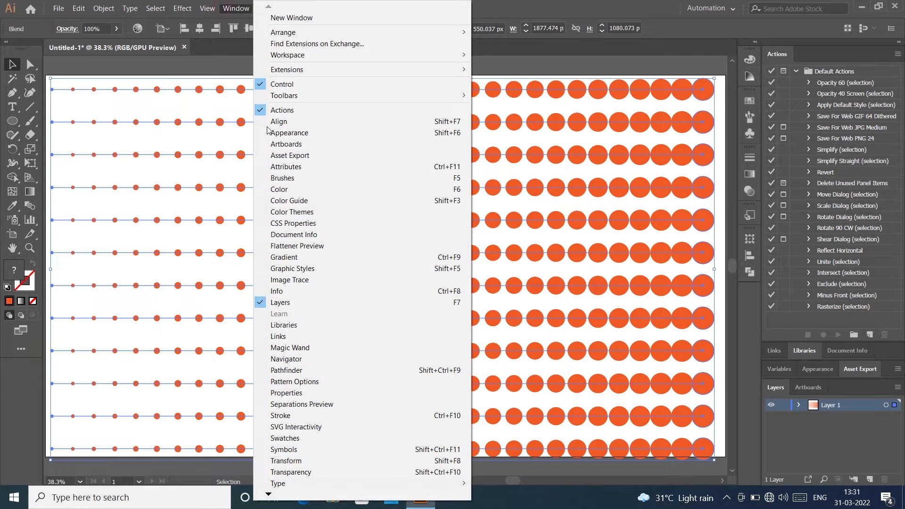
click(285, 450)
drag(571, 222, 617, 137)
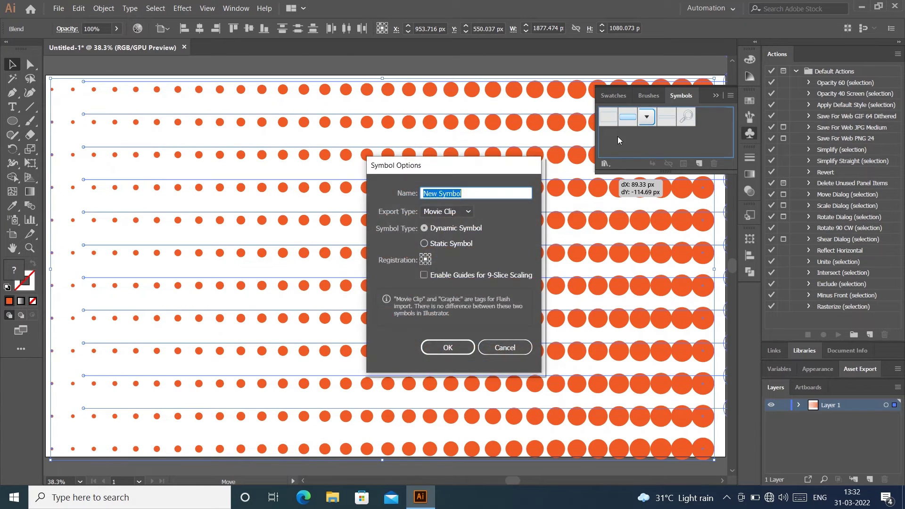
click(423, 244)
click(448, 348)
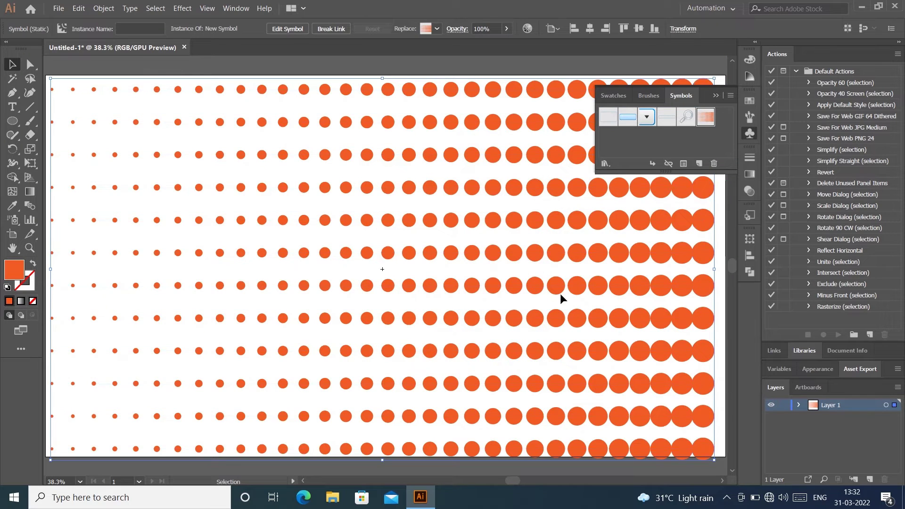
key(Delete)
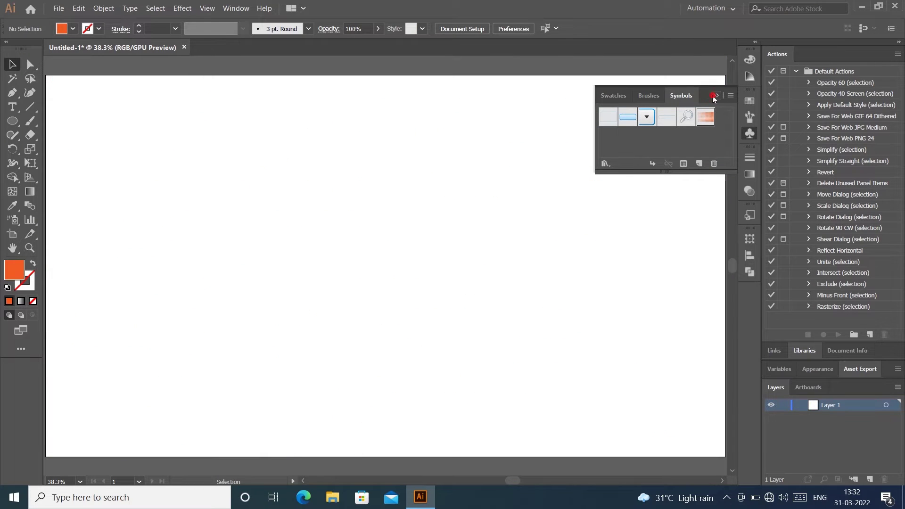
click(713, 96)
- Draw a large circle with the Ellipse tool and center it horizontally and vertically on the artboard
click(12, 121)
click(47, 149)
drag(238, 176, 403, 340)
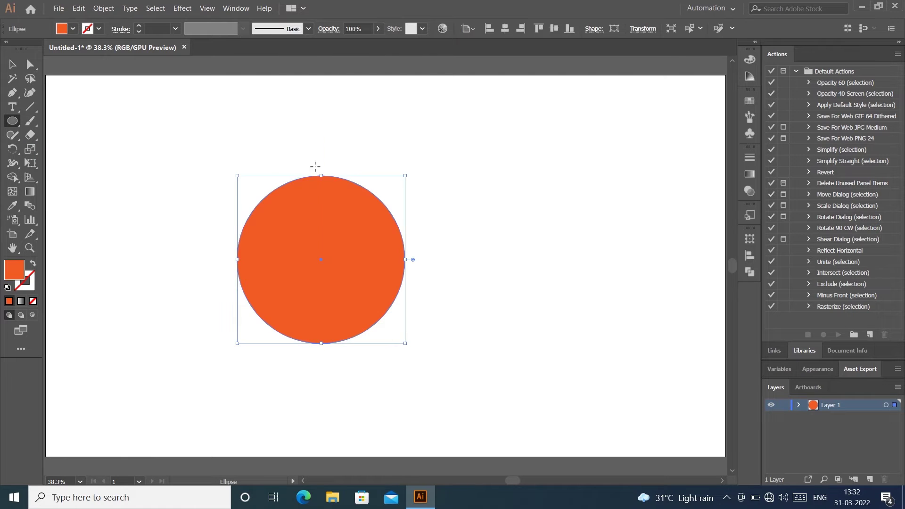
click(521, 28)
click(505, 29)
click(538, 29)
click(553, 29)
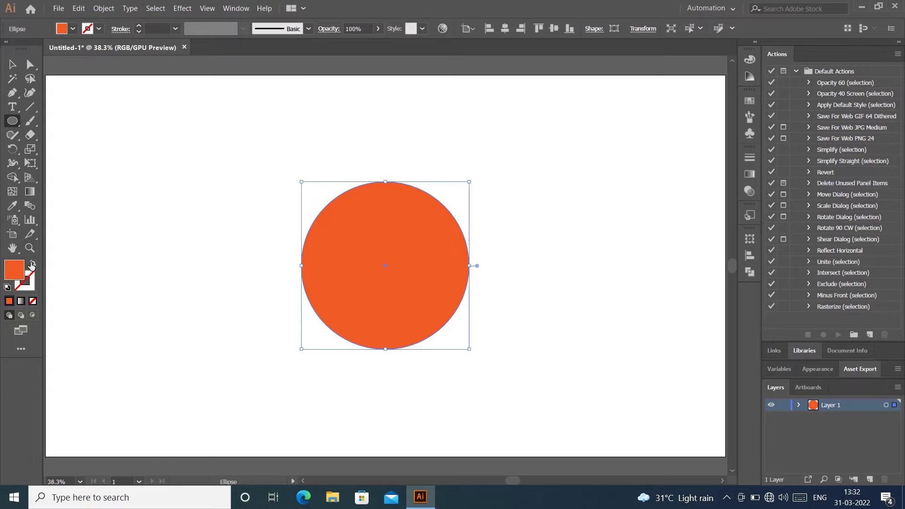
- Give the circle a black 1 pt stroke and remove its fill
click(72, 28)
click(34, 50)
click(73, 29)
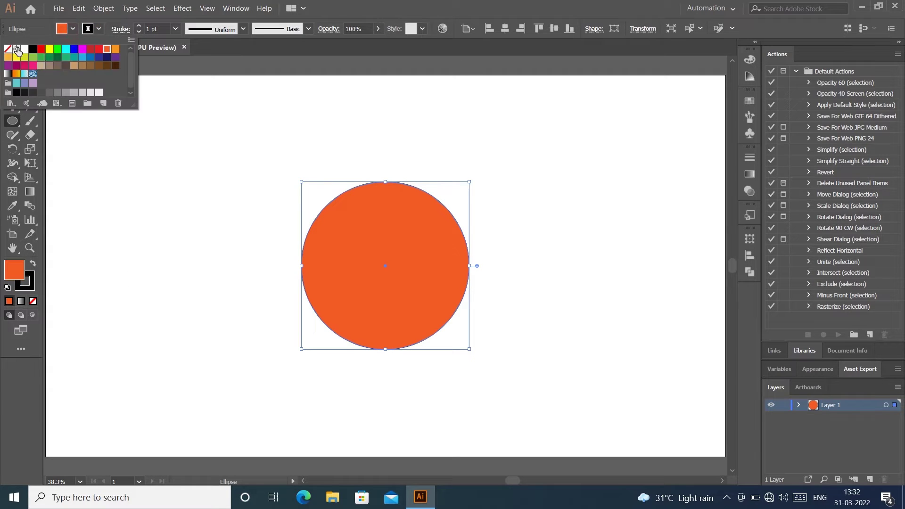
click(8, 49)
- Delete the circle's rightmost anchor point to leave only the left half of the outline
click(13, 64)
click(325, 151)
click(363, 185)
click(30, 65)
click(469, 265)
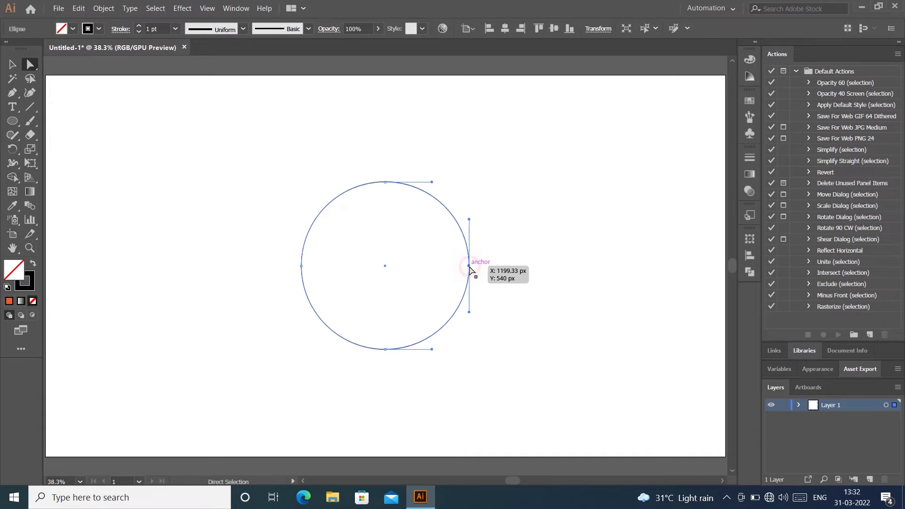
key(Delete)
- Apply the 3D Revolve effect to the half circle, revolving it 360° from the Right Edge with the preview on
click(13, 64)
drag(340, 208, 204, 94)
click(191, 11)
mouse_move(204, 75)
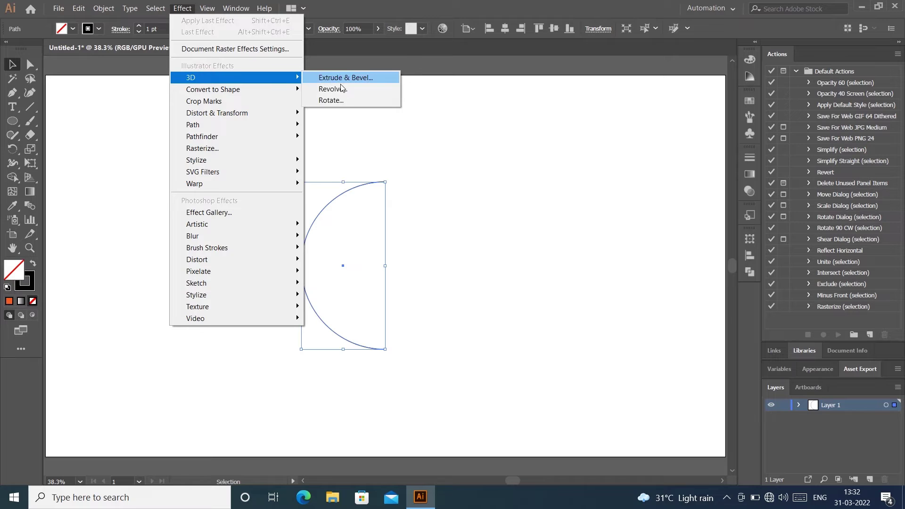
click(334, 91)
click(470, 297)
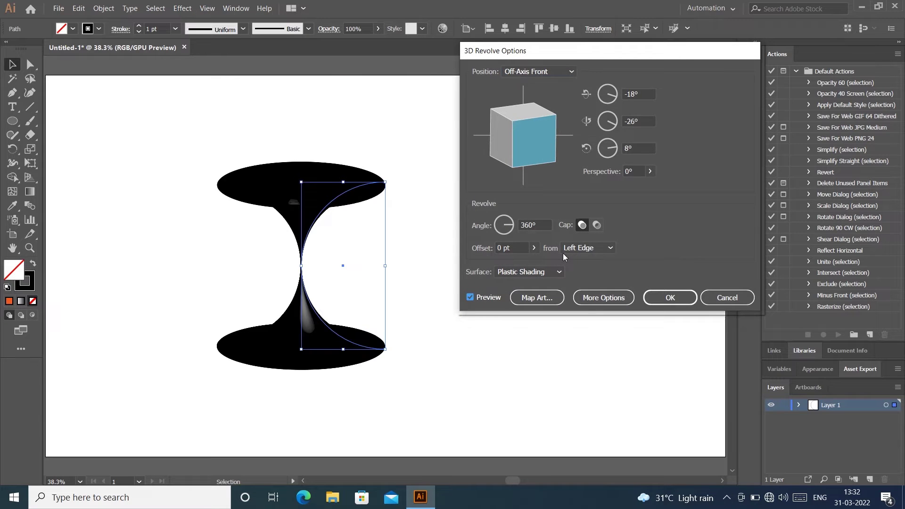
click(588, 248)
click(590, 273)
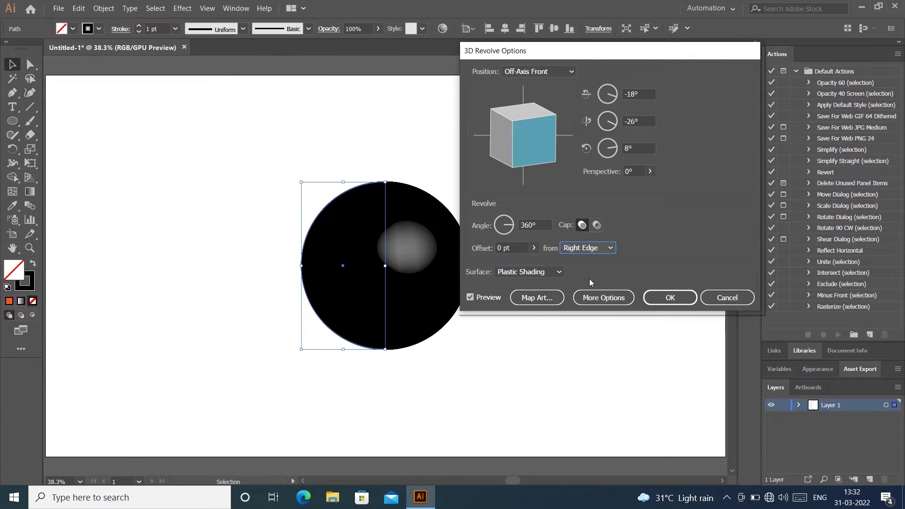
- Map New Symbol onto surface 1 of 2 of the sphere and turn on Invisible Geometry
click(529, 303)
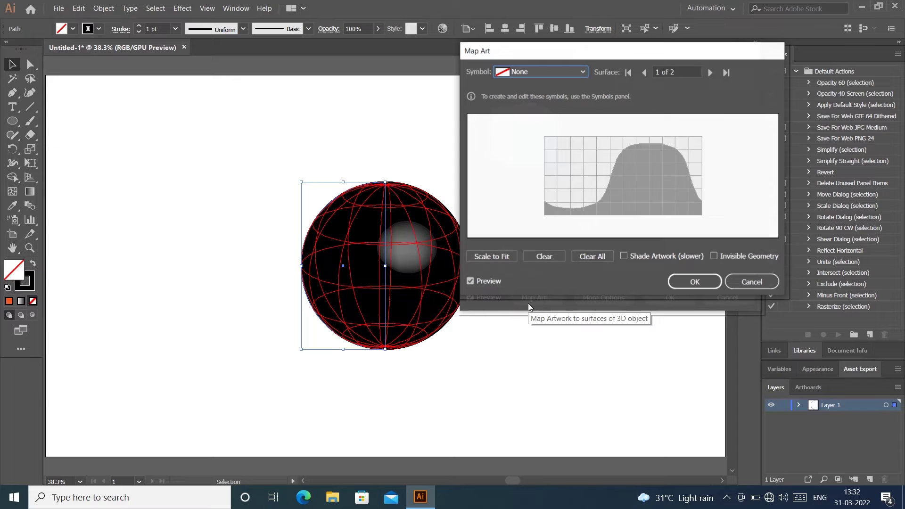
click(553, 74)
click(528, 105)
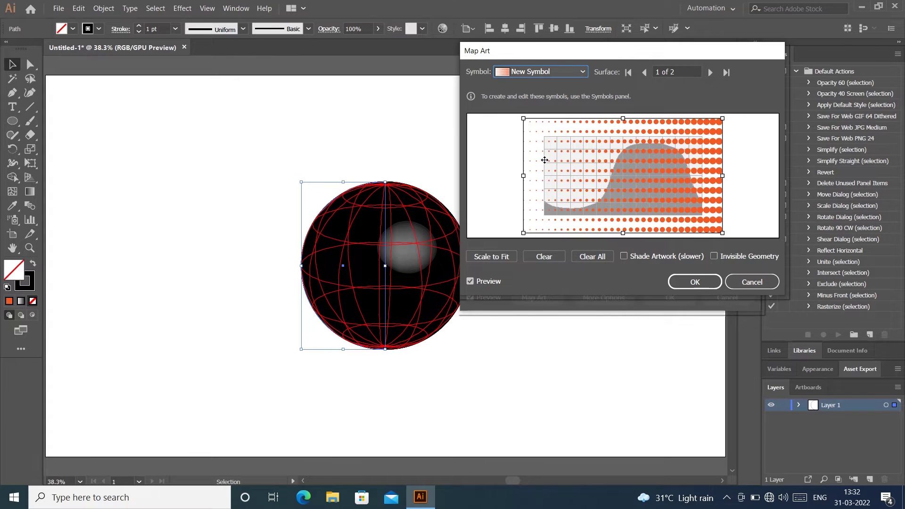
click(714, 256)
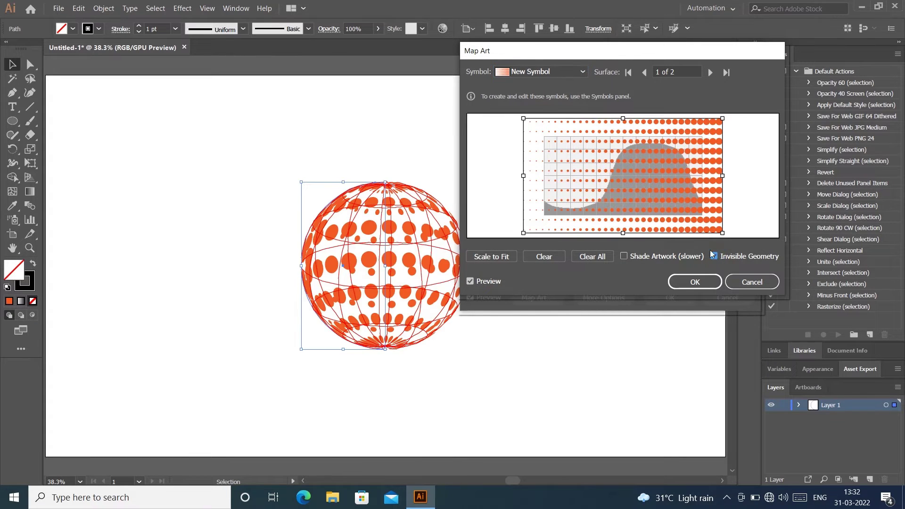
- Scale down and reposition the mapped symbol so the dots cover the sphere's visible side, and apply the revolve effect
drag(724, 117, 648, 138)
drag(636, 187, 637, 188)
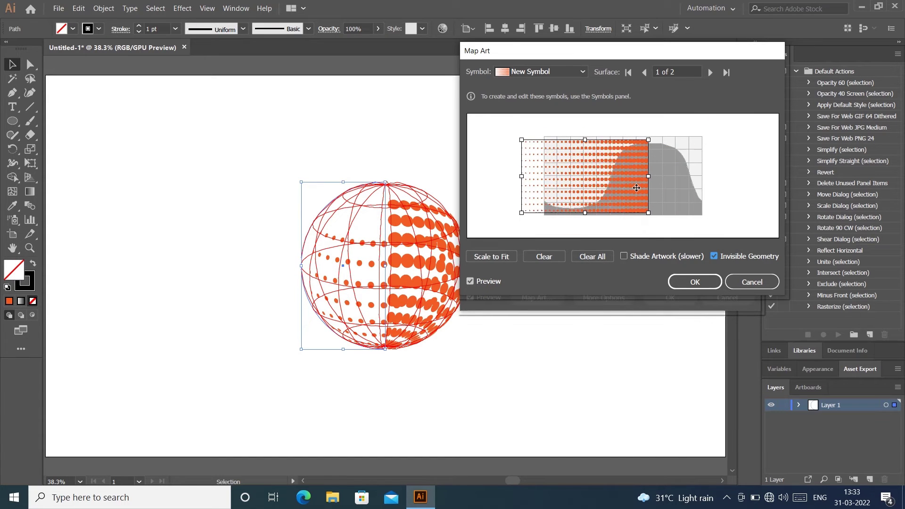
drag(649, 141, 611, 179)
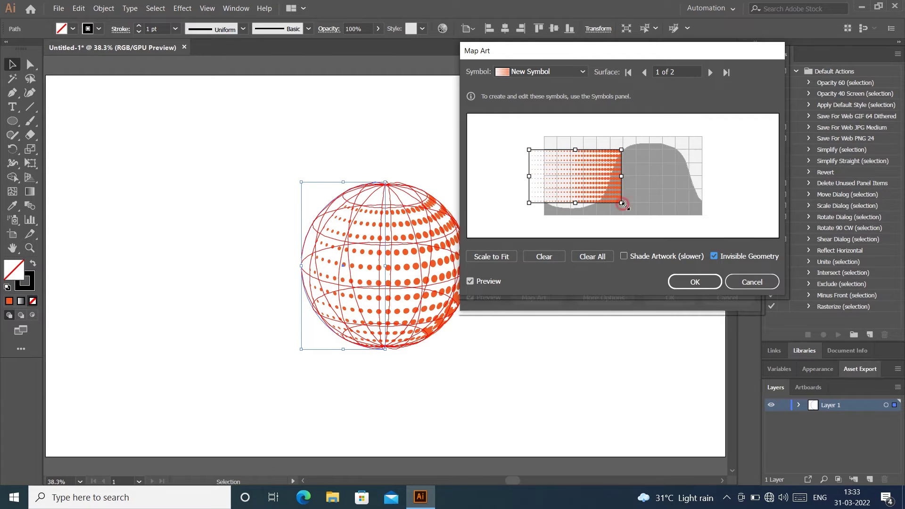
drag(622, 204, 609, 178)
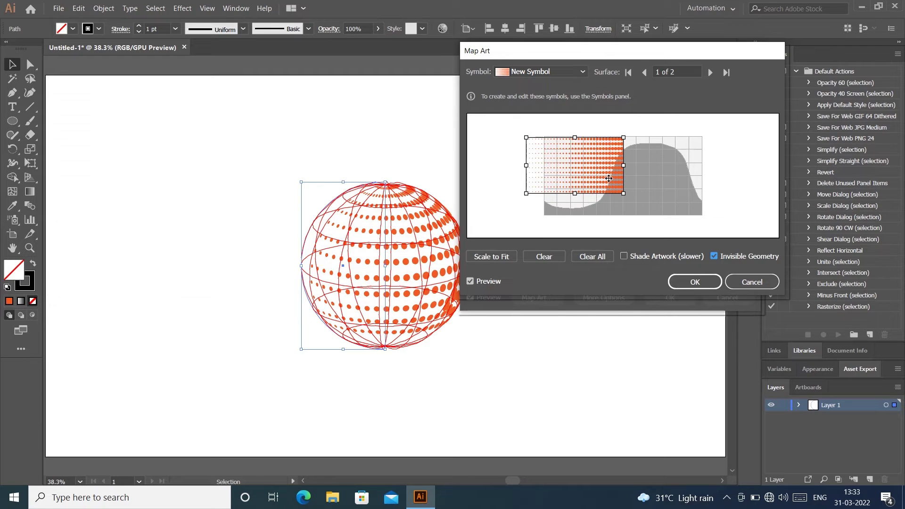
drag(609, 179, 601, 181)
drag(620, 51, 665, 49)
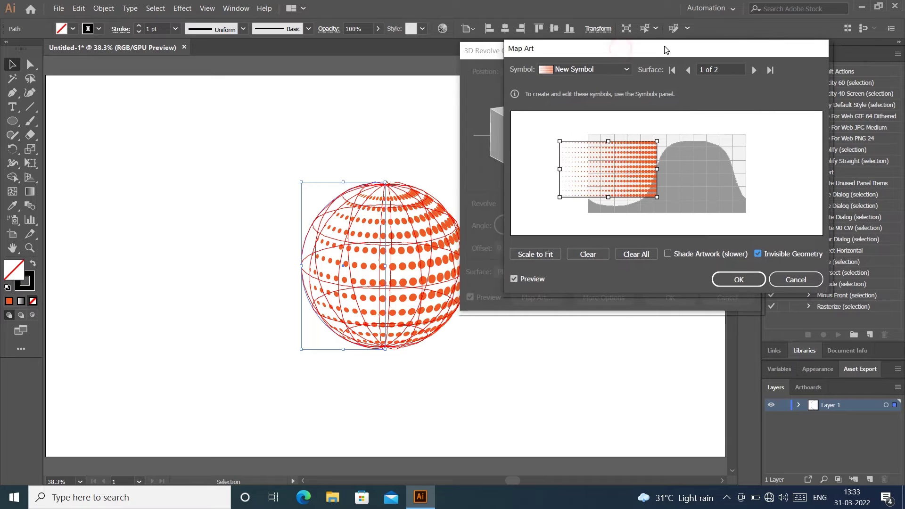
drag(630, 164, 626, 163)
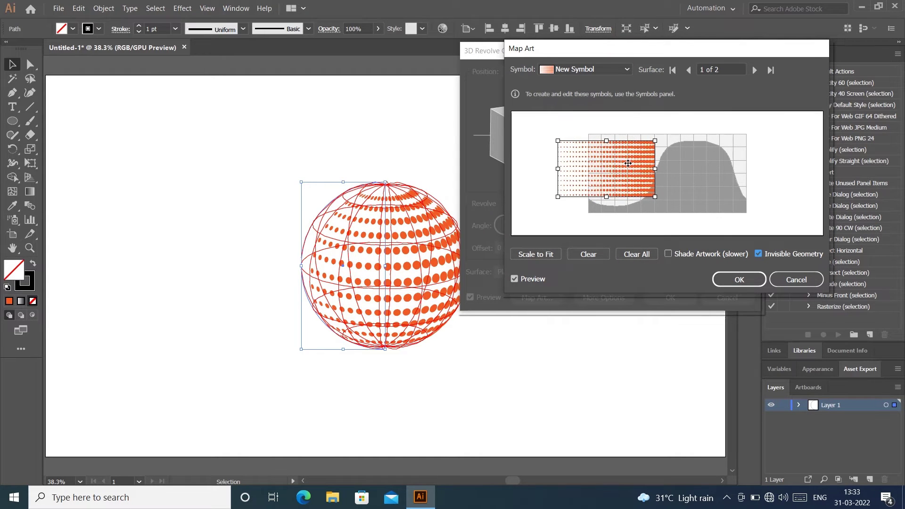
click(725, 280)
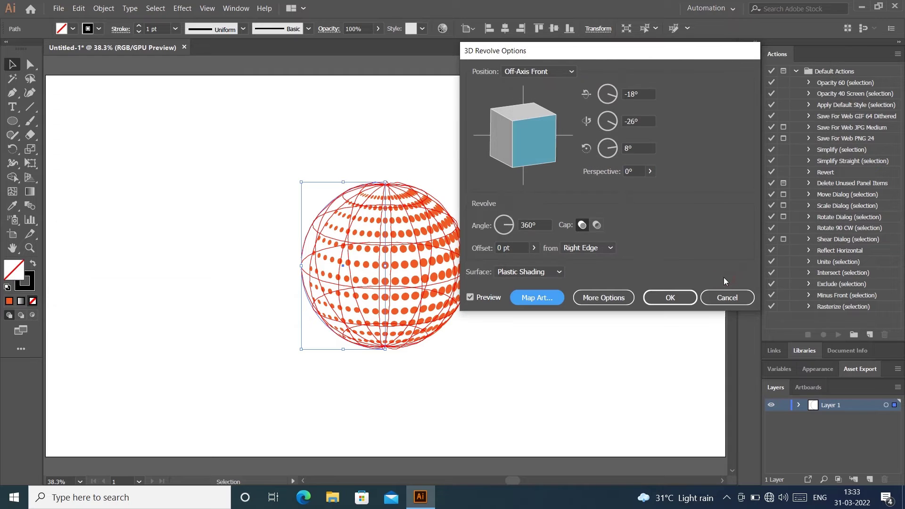
click(669, 298)
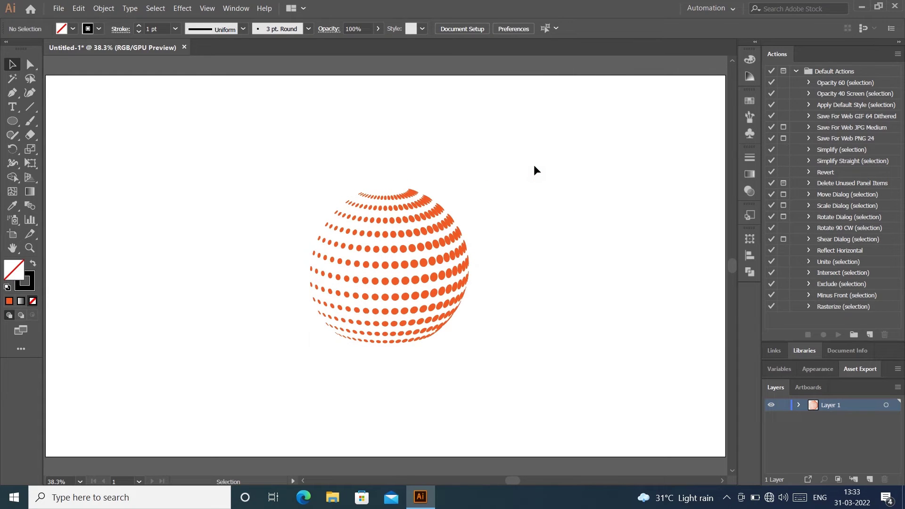
- Expand the appearance of the dotted sphere into editable artwork
drag(329, 150, 454, 315)
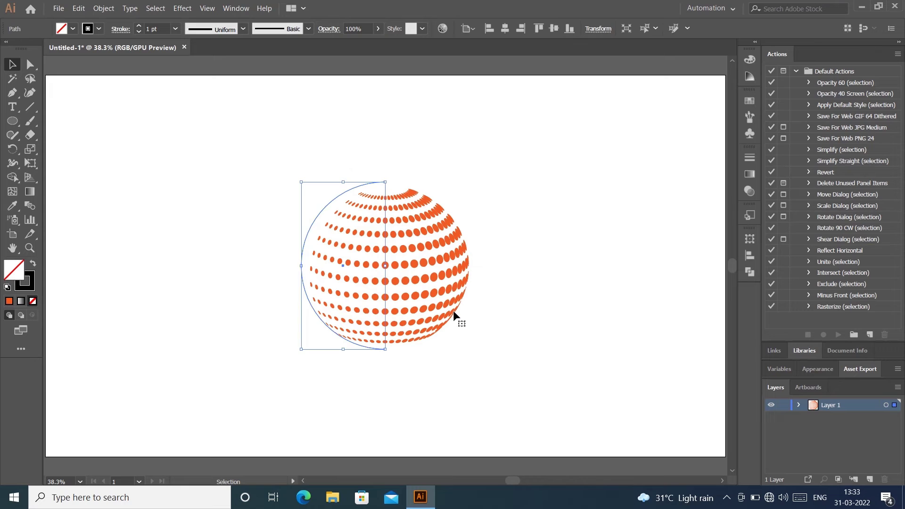
click(103, 8)
click(137, 127)
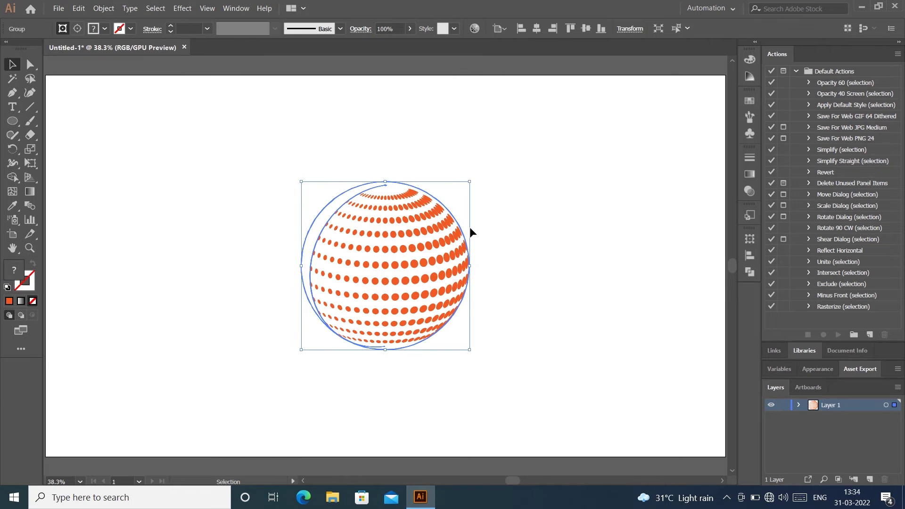
click(104, 8)
click(126, 121)
- Ungroup the expanded sphere and release its clipping mask
click(481, 228)
click(454, 240)
right_click(454, 239)
click(476, 320)
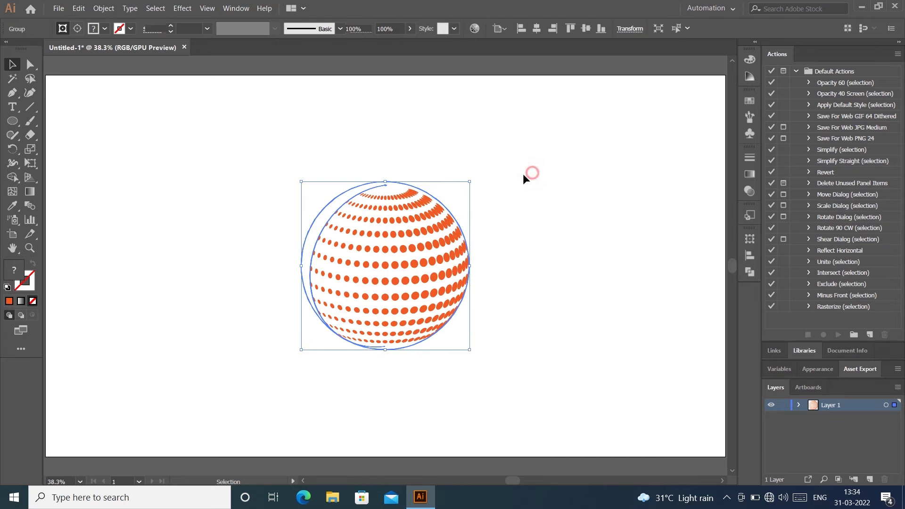
click(530, 176)
right_click(431, 250)
click(476, 333)
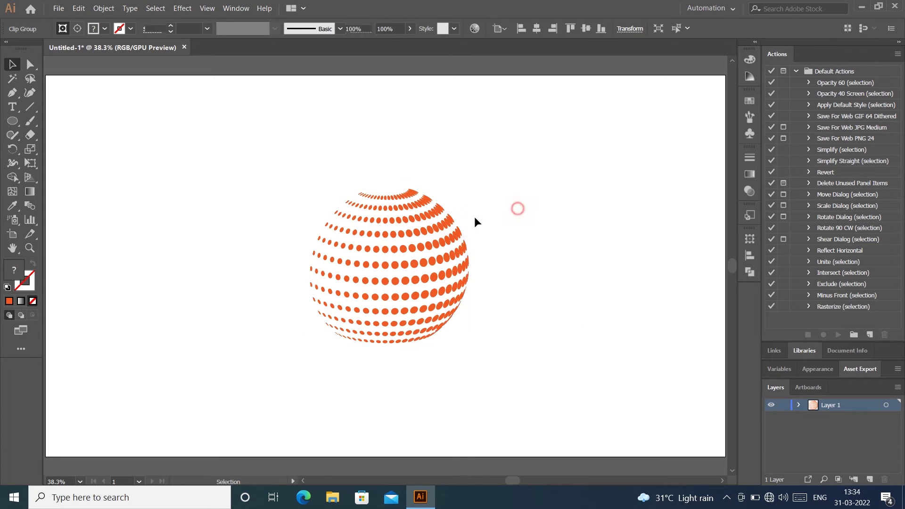
right_click(447, 232)
click(487, 315)
click(550, 192)
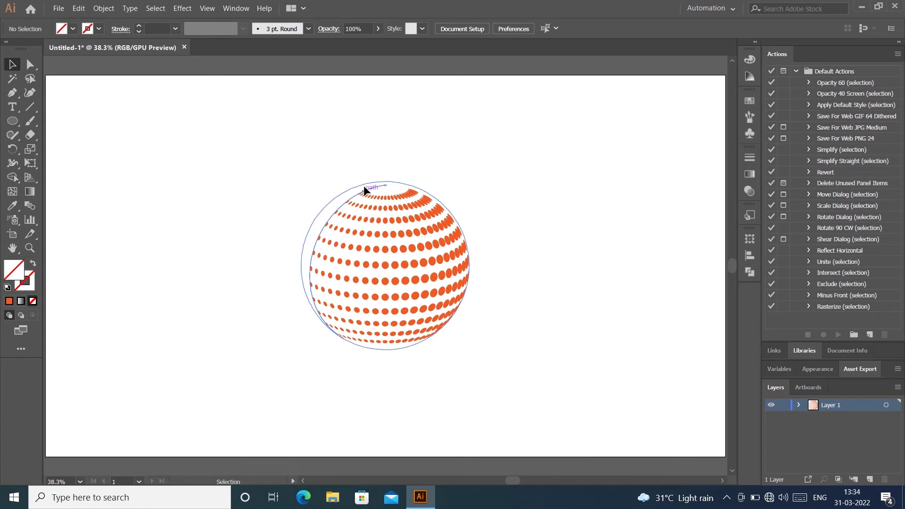
- Delete the leftover unfilled outline paths around the sphere, keeping only the orange dots
click(372, 182)
key(Delete)
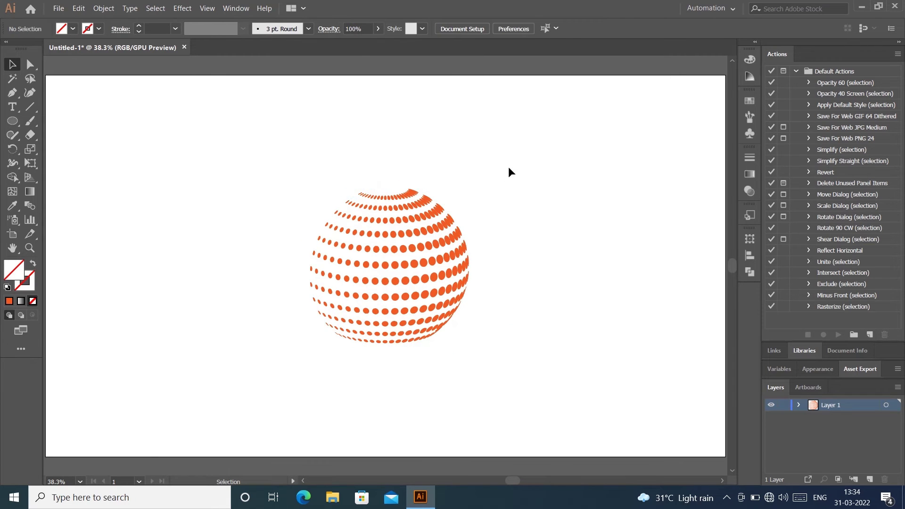
click(359, 187)
key(Delete)
click(361, 186)
key(Delete)
- Select the group of dots and center it horizontally and vertically on the artboard
click(389, 236)
click(513, 143)
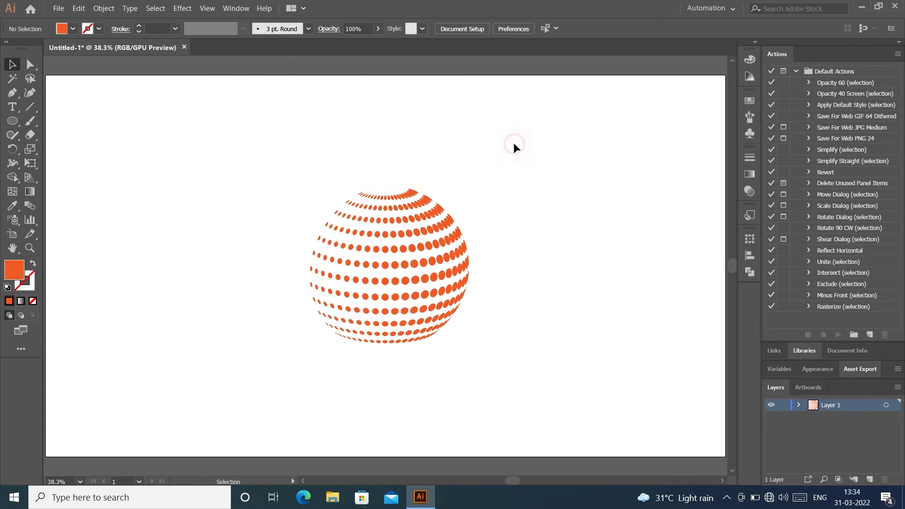
click(435, 250)
click(433, 146)
click(438, 240)
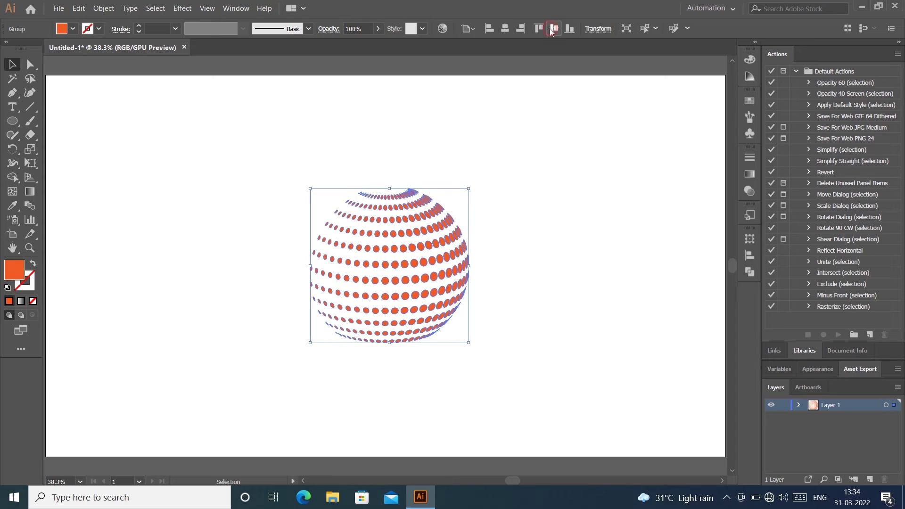
click(549, 171)
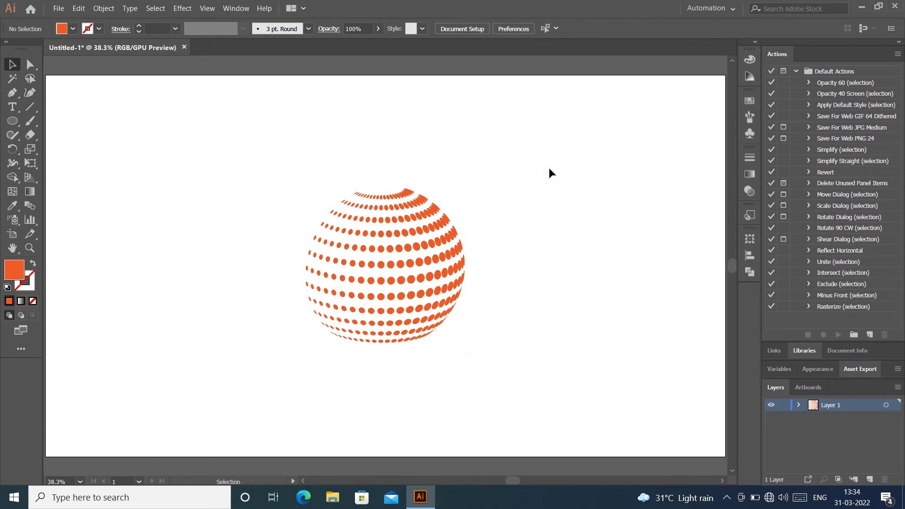
- Create a 1920 by 1080 px rectangle with the Rectangle tool
key(l)
right_click(171, 100)
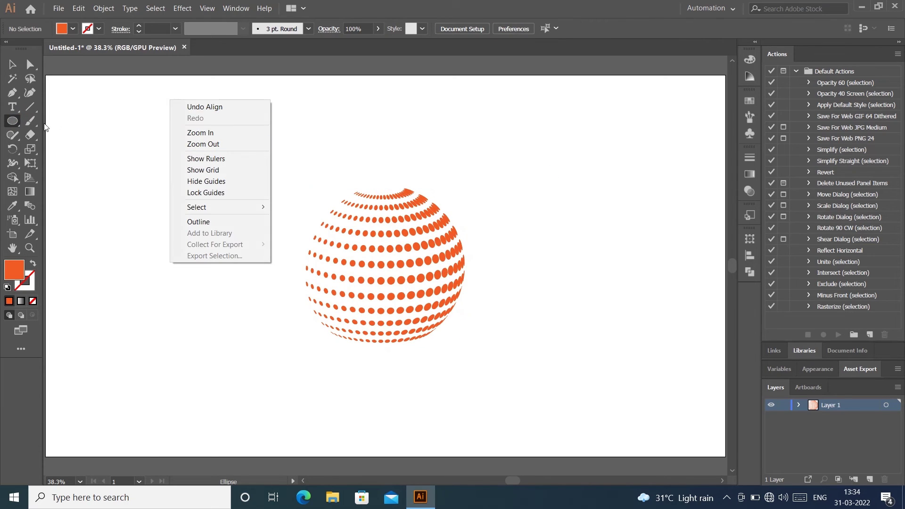
right_click(12, 121)
click(71, 119)
click(109, 129)
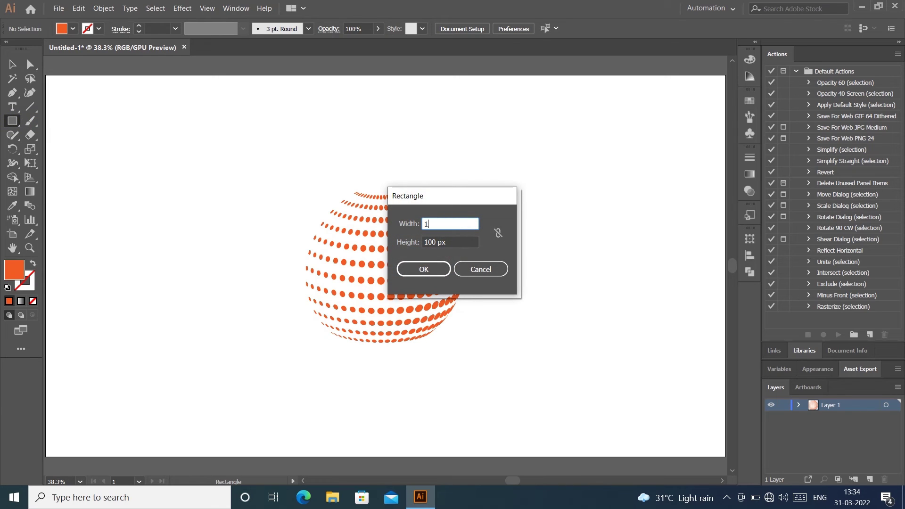
text(1920)
double_click(447, 242)
text(1080)
key(Return)
key(v)
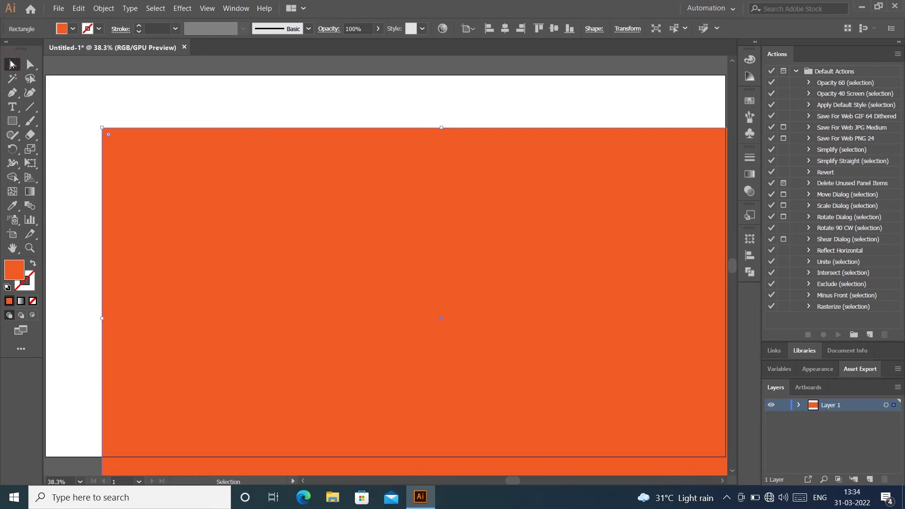
- Fill the rectangle with a tan swatch
click(74, 31)
click(73, 65)
click(437, 144)
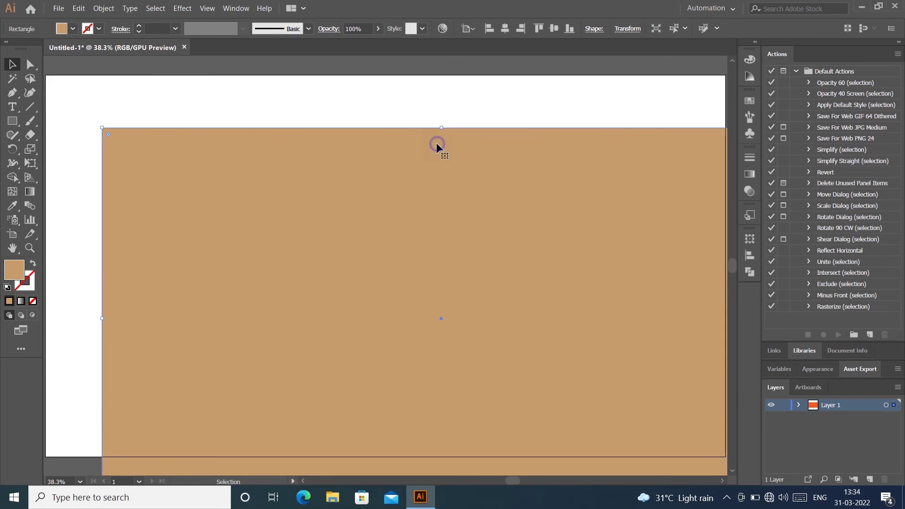
- Send the rectangle behind the dotted sphere and center it vertically and horizontally on the artboard
right_click(334, 339)
mouse_move(384, 220)
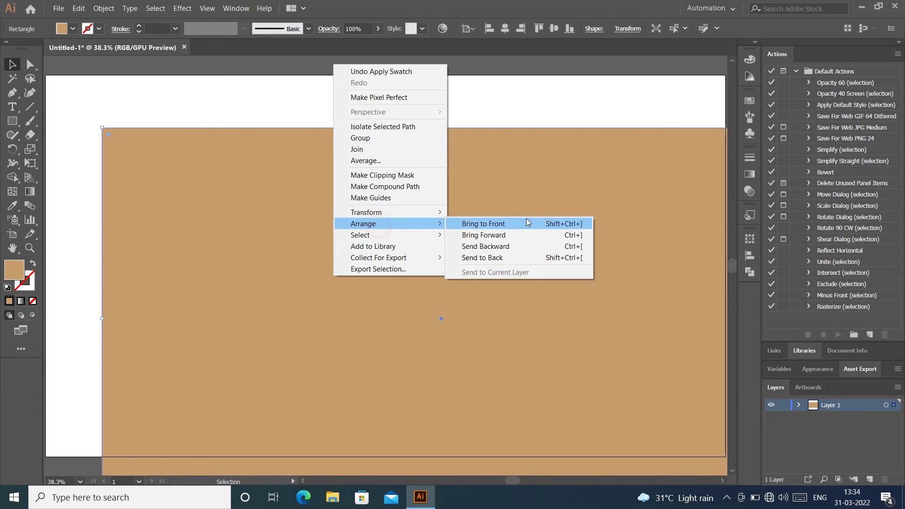
click(518, 293)
click(553, 29)
click(505, 28)
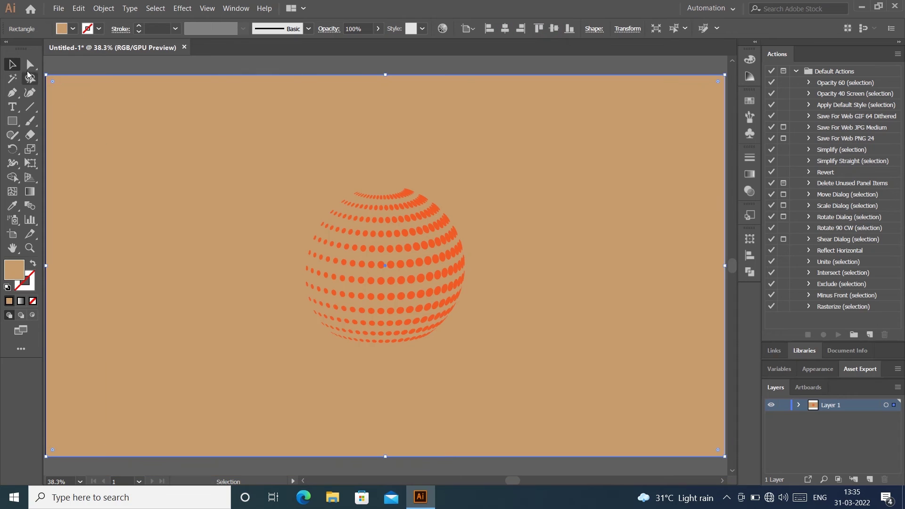
- Fill the background rectangle with blue, lighten it to a light sky blue in the Color Picker, and deselect it
click(61, 30)
click(82, 57)
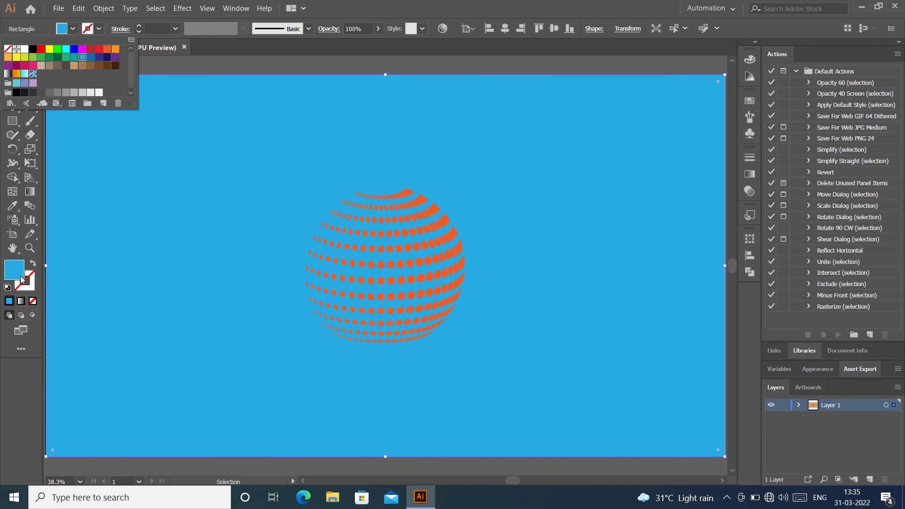
double_click(14, 269)
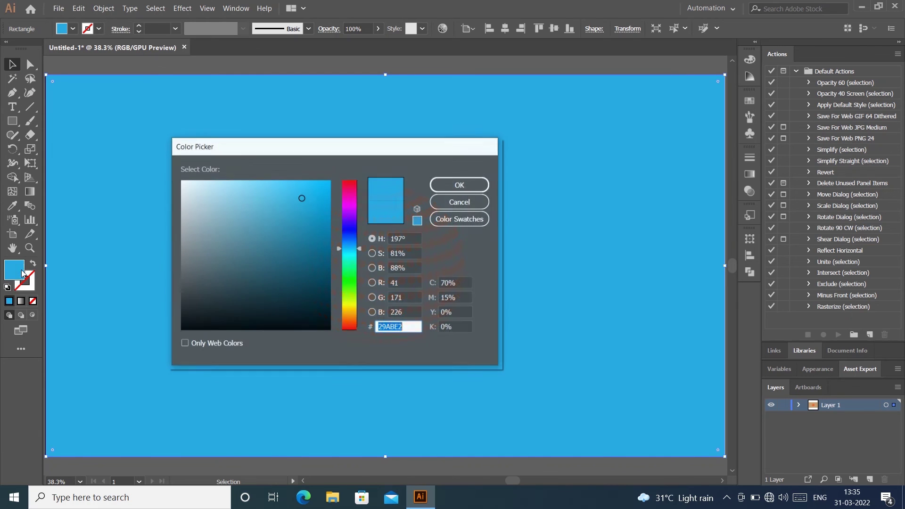
drag(270, 189, 266, 180)
click(460, 185)
click(473, 65)
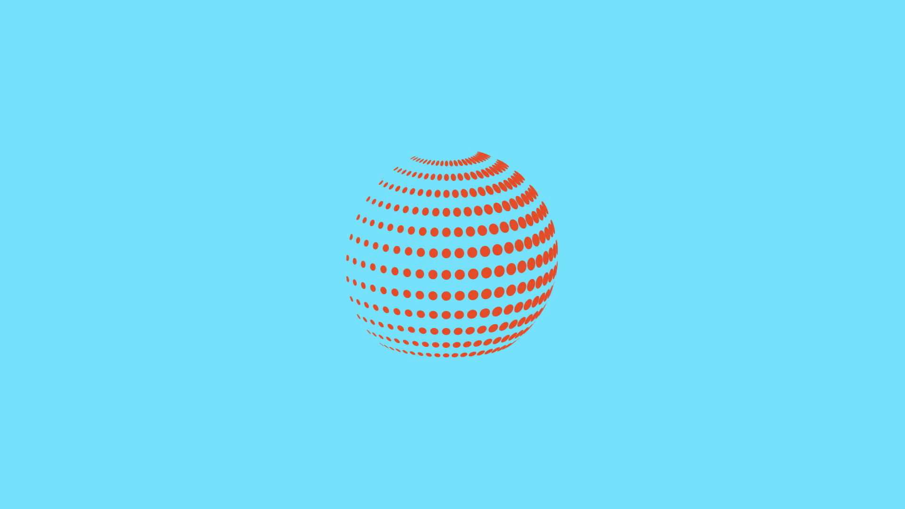